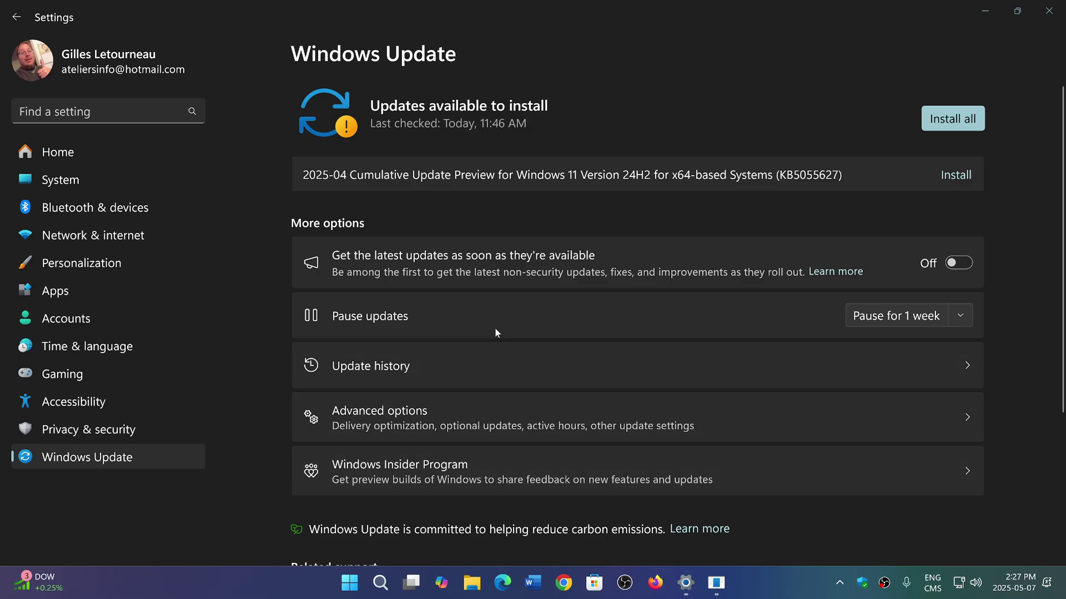
View the update history and check the Windows version and build via About Windows.
click(511, 369)
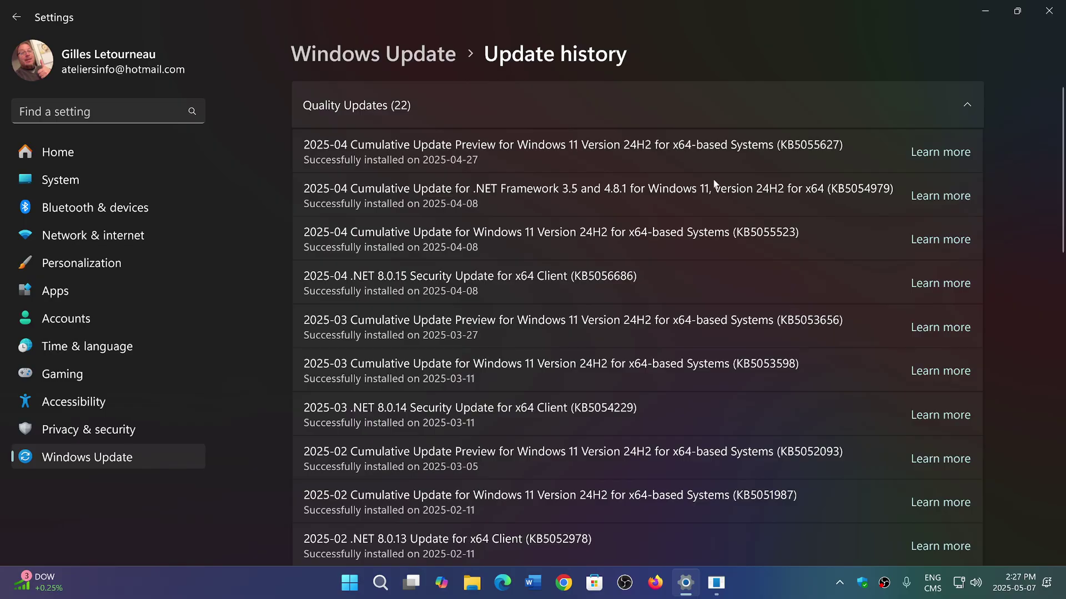
click(716, 583)
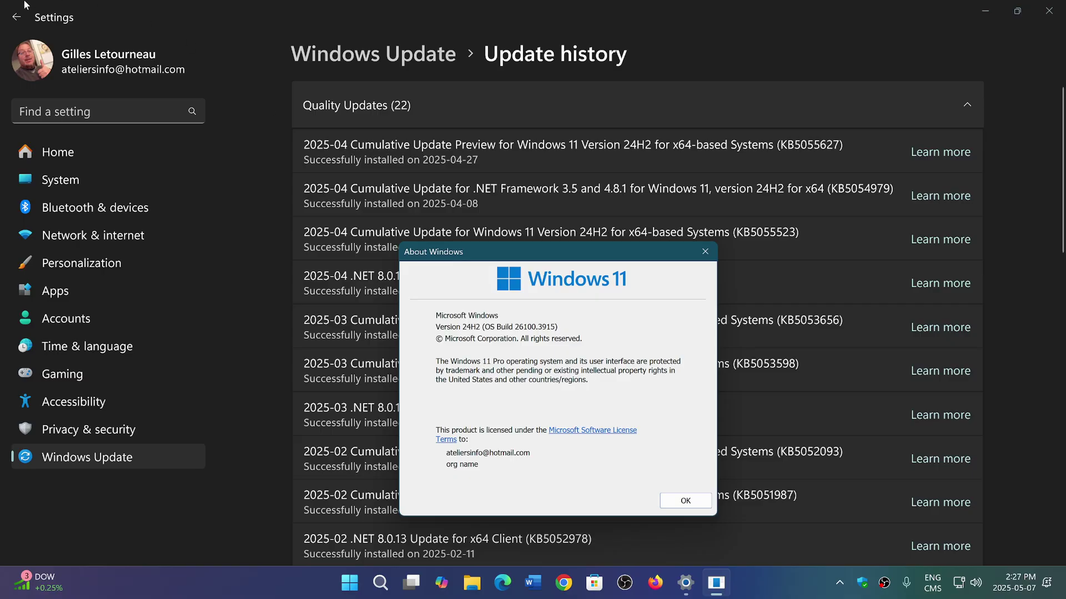
Dismiss the version details and return to the main Windows Update page.
key(Return)
click(18, 17)
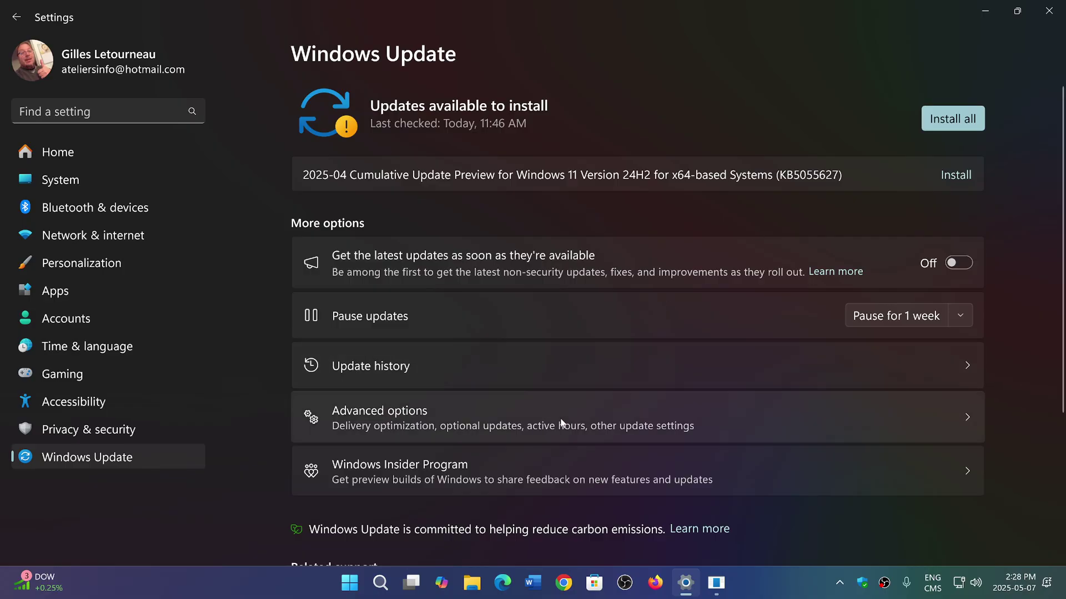
click(729, 469)
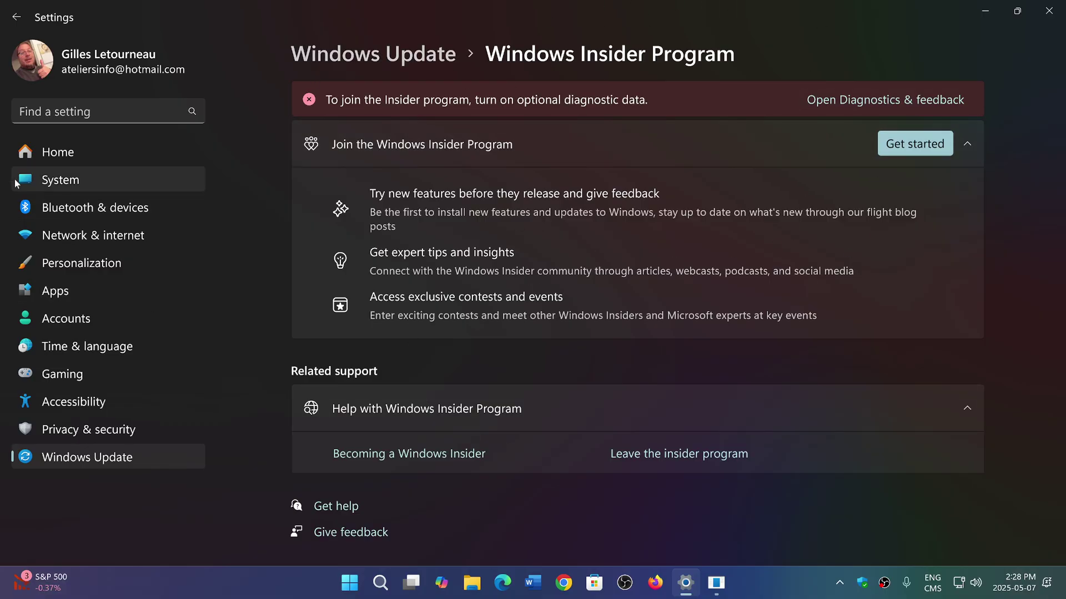
click(15, 16)
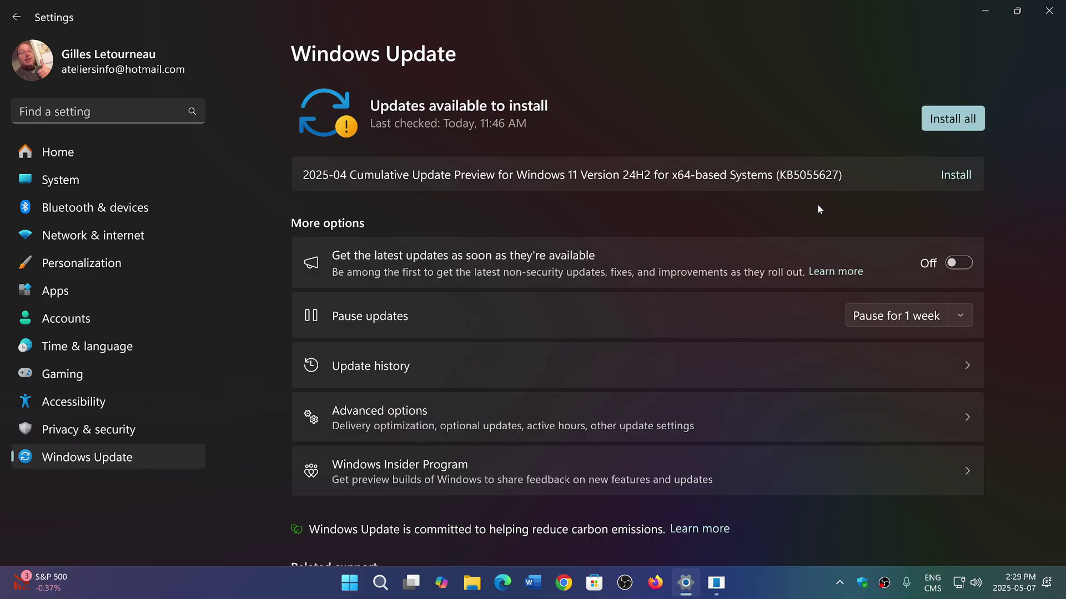
Start reinstalling the KB5055627 cumulative preview update with Install all.
click(953, 119)
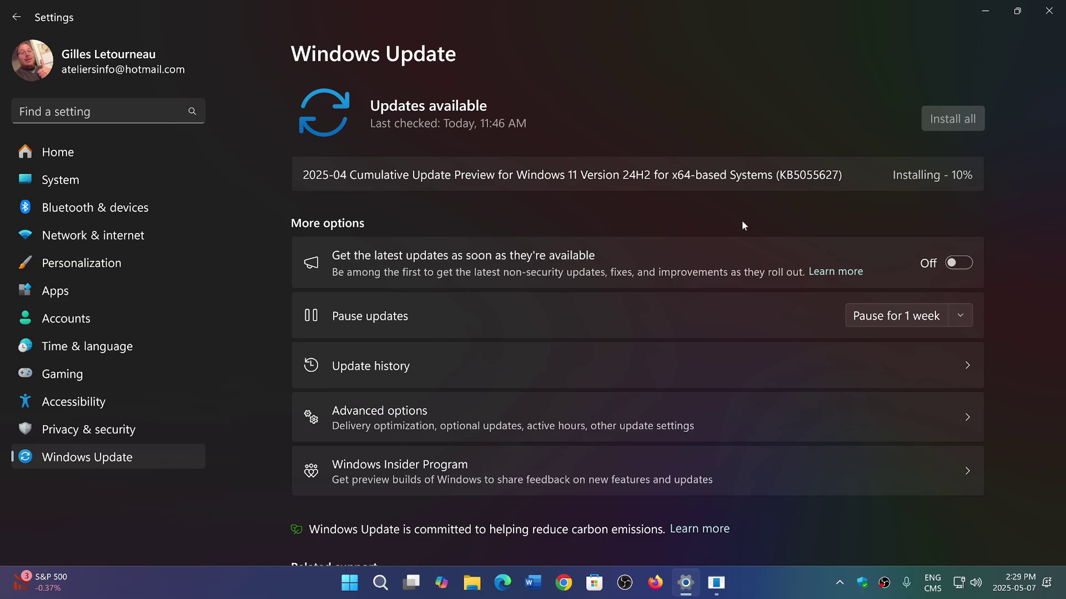
click(782, 582)
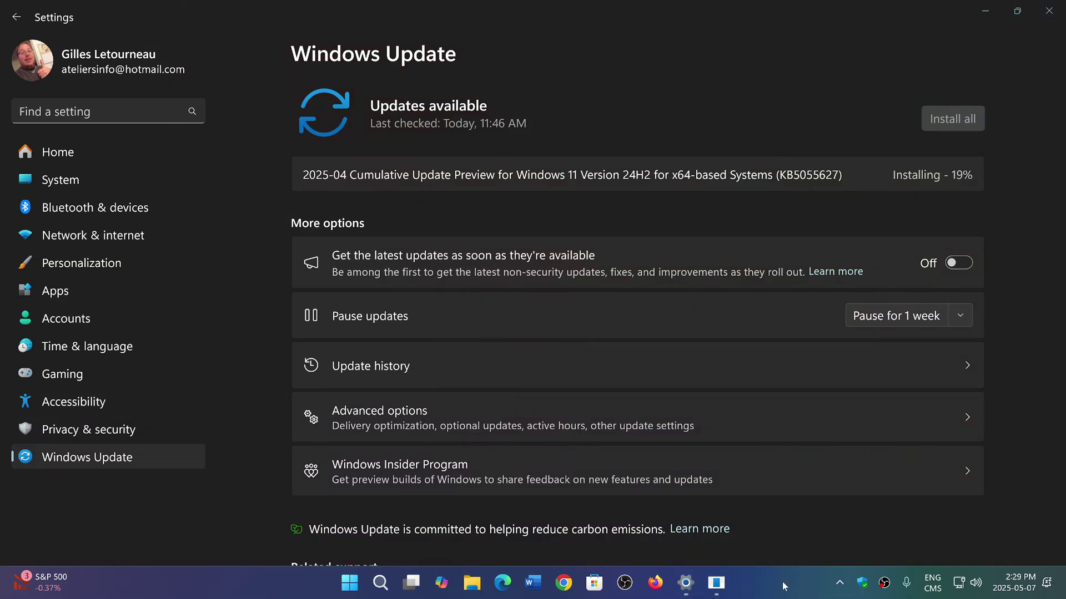